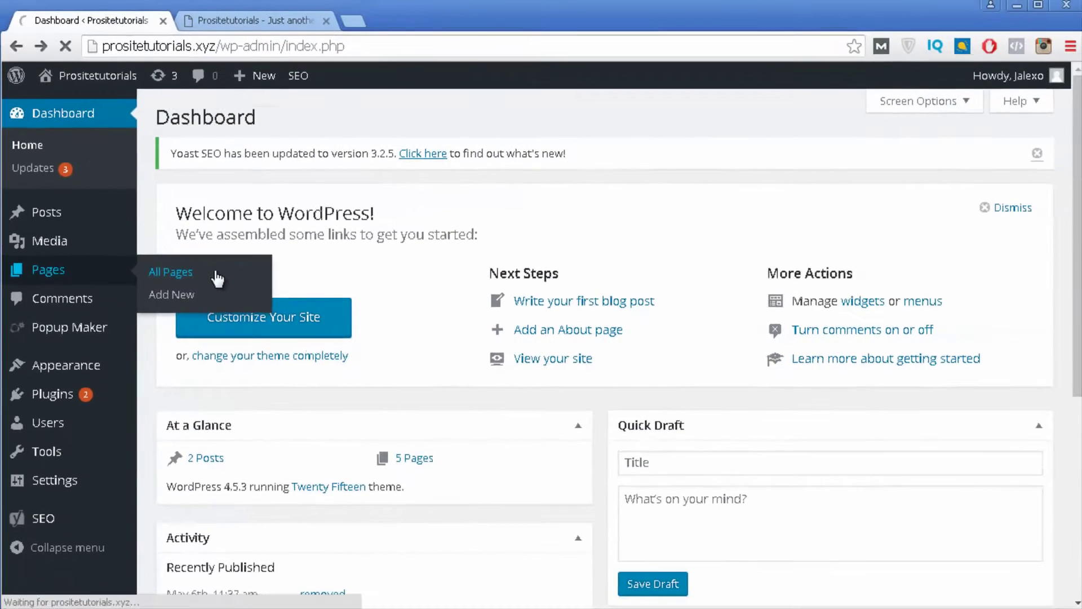
# Step: Open the Contact Us page for editing from the All Pages list
pyautogui.click(244, 266)
pyautogui.scroll(-1, 179, 360)
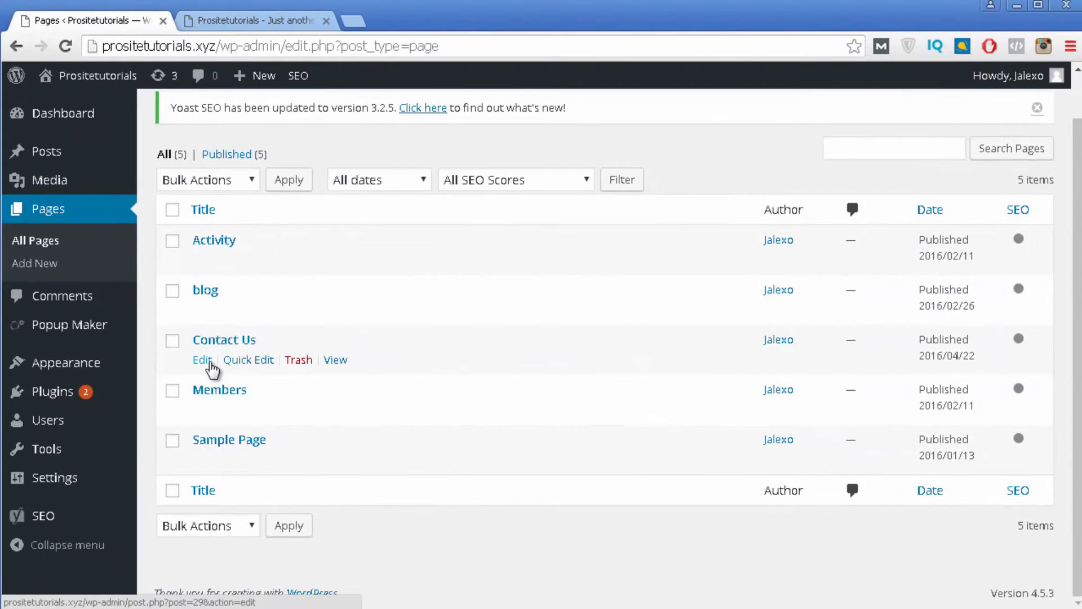
pyautogui.click(184, 351)
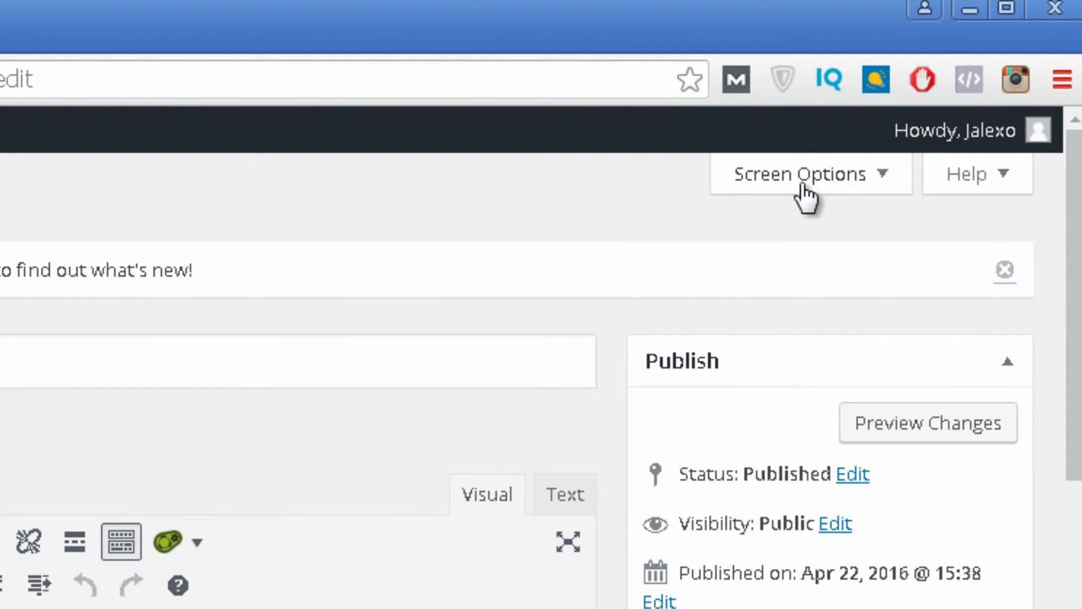
# Step: Show the Discussion box, untick comments and trackbacks for Contact Us, and update the page
pyautogui.click(863, 177)
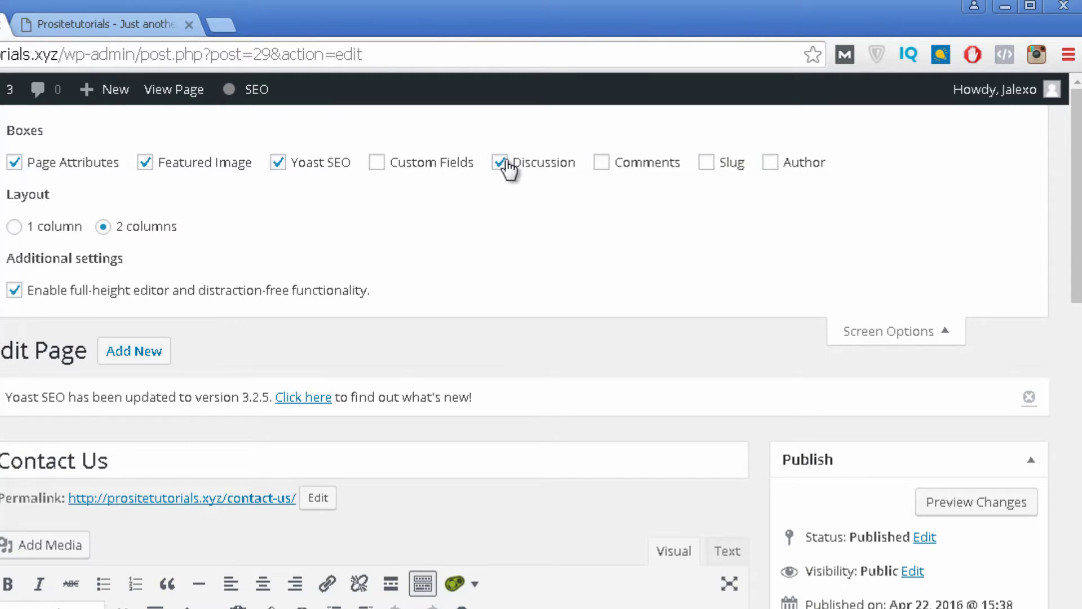
pyautogui.click(500, 162)
pyautogui.scroll(-4, 504, 166)
pyautogui.scroll(-4, 505, 165)
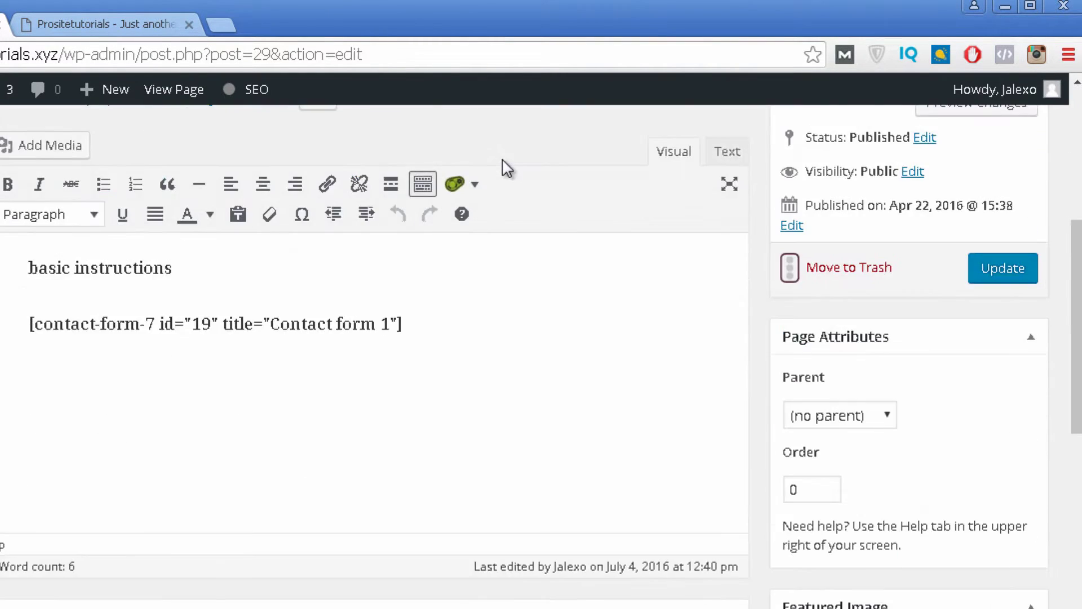
pyautogui.scroll(-4, 504, 166)
pyautogui.scroll(-3, 505, 166)
pyautogui.scroll(-2, 504, 166)
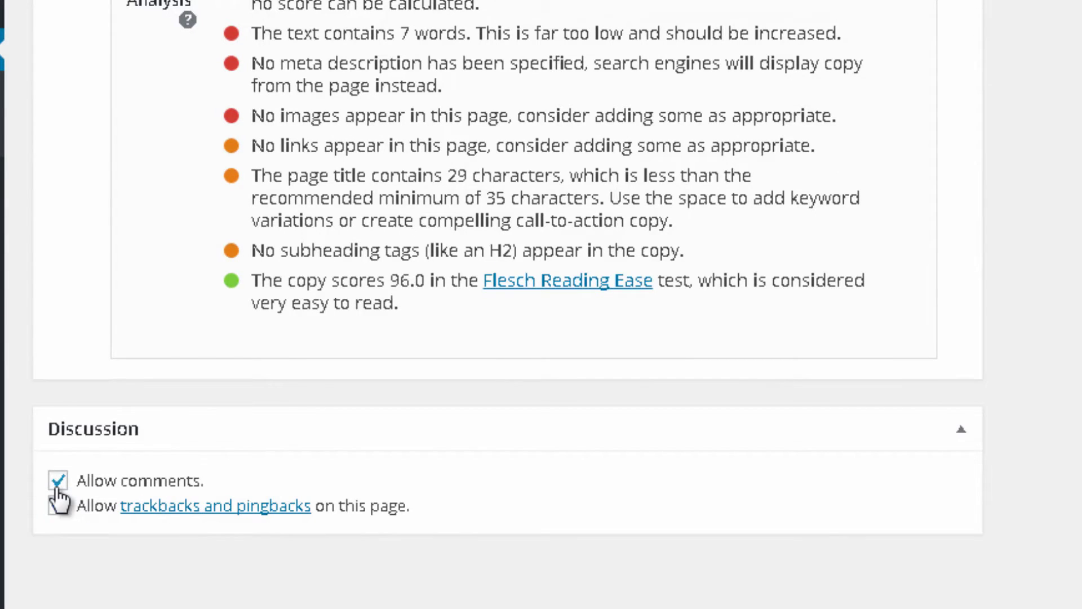
pyautogui.click(58, 480)
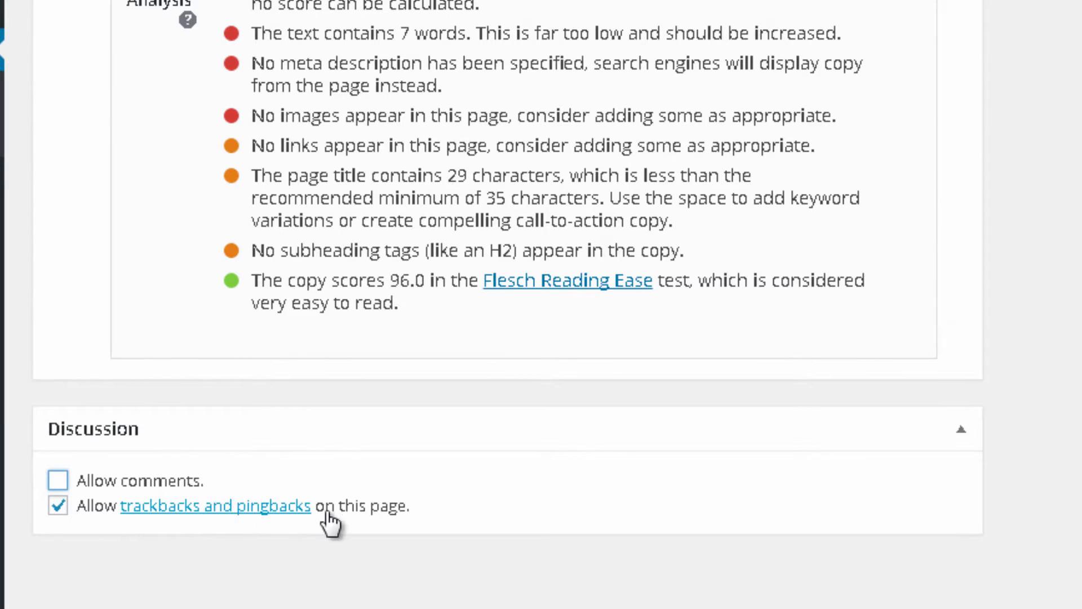
pyautogui.click(58, 505)
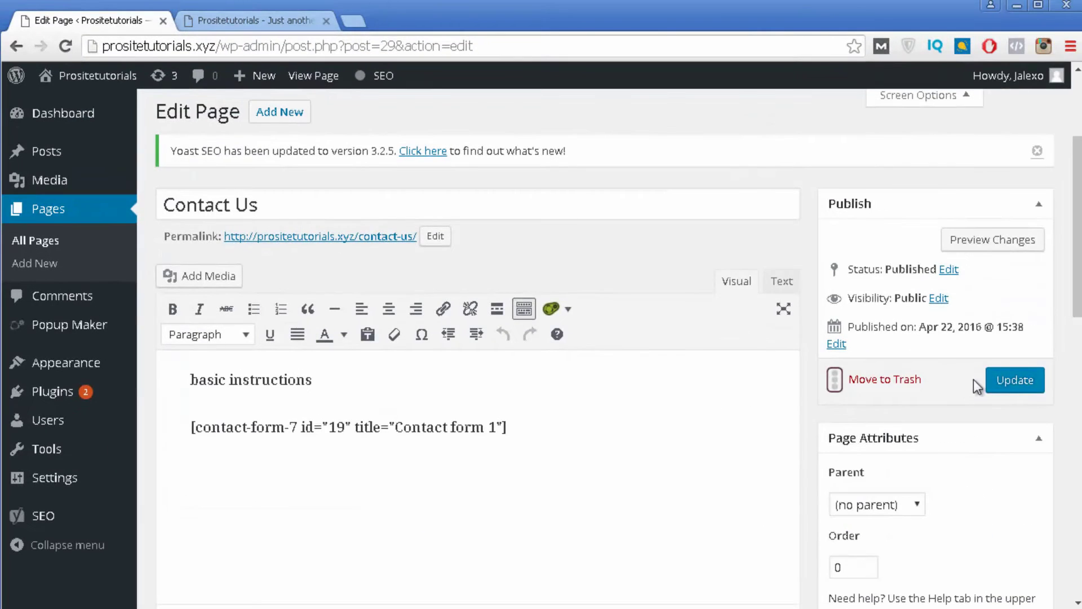
pyautogui.click(1014, 380)
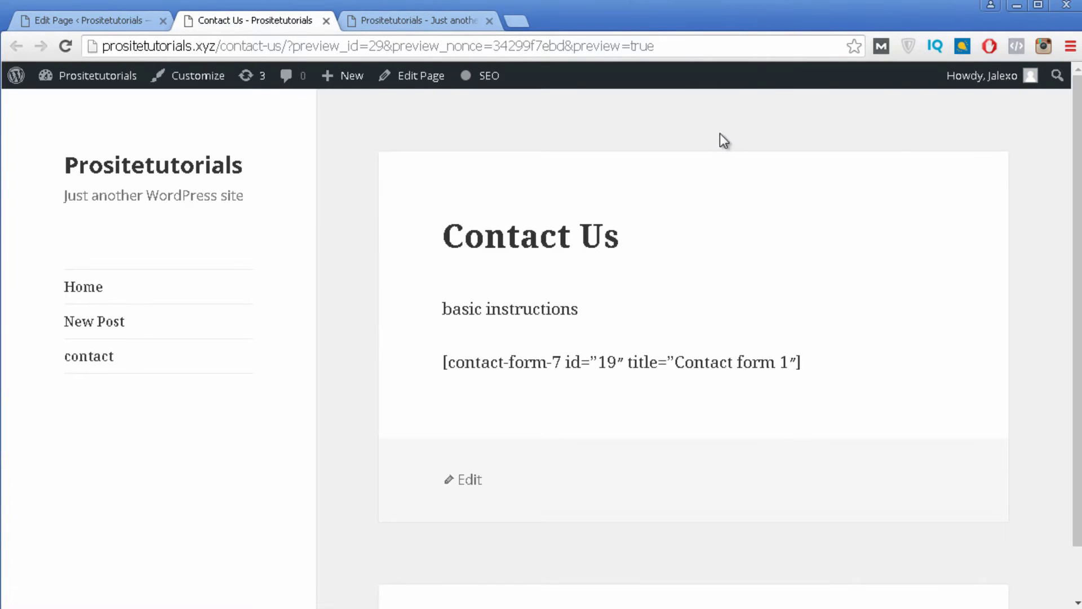
pyautogui.scroll(-1, 709, 139)
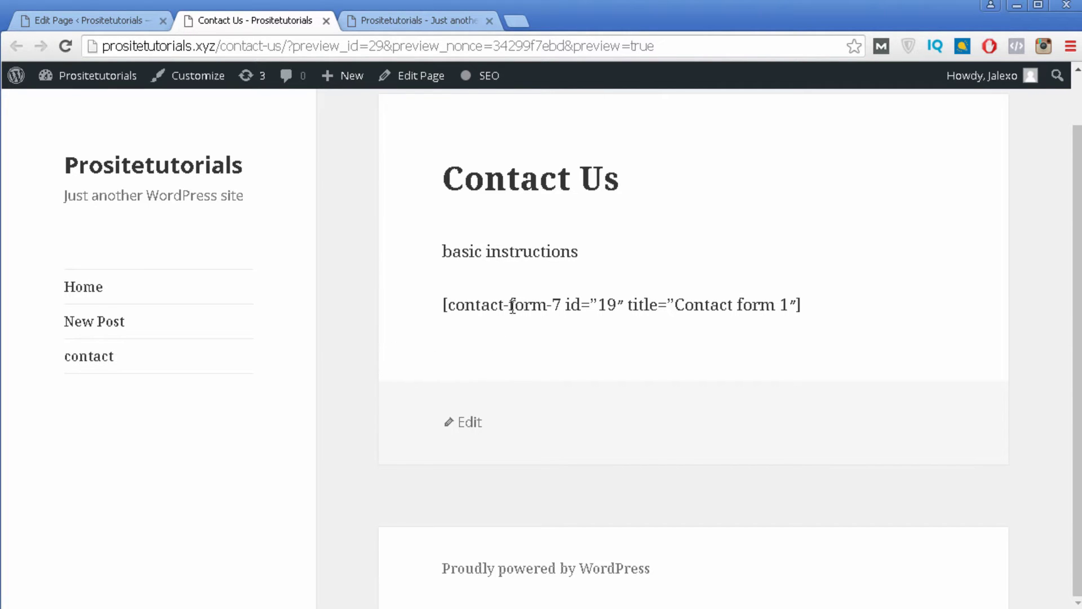
# Step: Close the page preview and search Add Plugins for 'disable comment'
pyautogui.hotkey('ctrl', 'w')
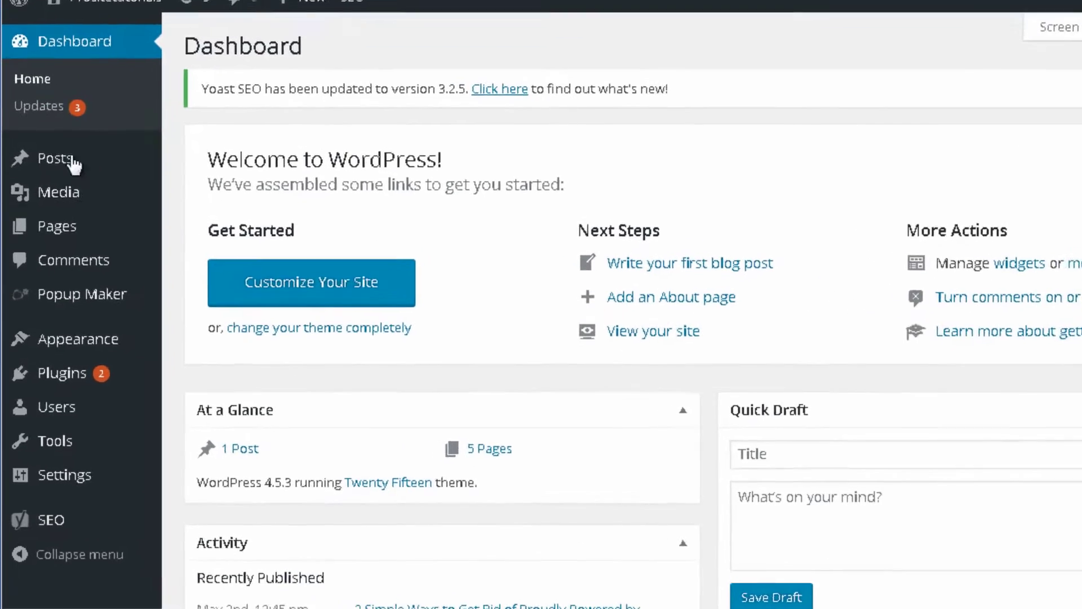
pyautogui.moveTo(80, 331)
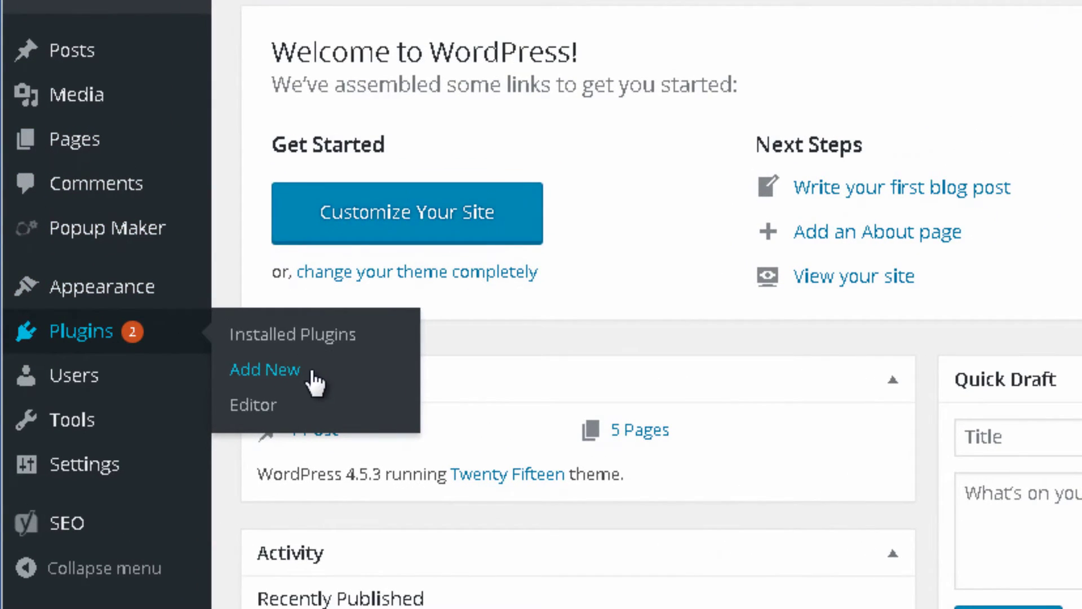
pyautogui.click(265, 370)
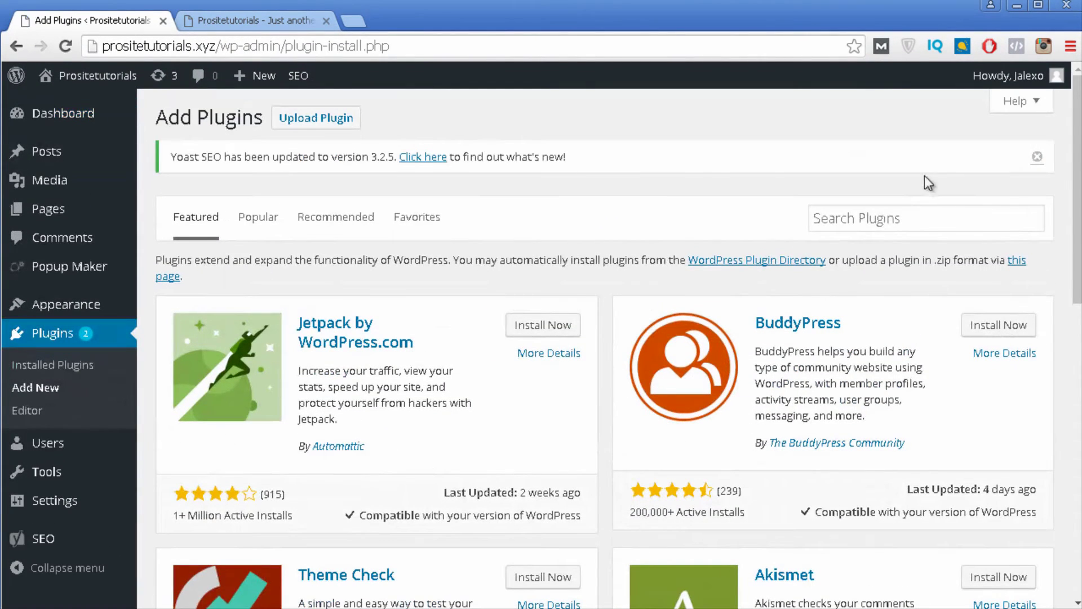
pyautogui.click(911, 221)
pyautogui.write('disable commen')
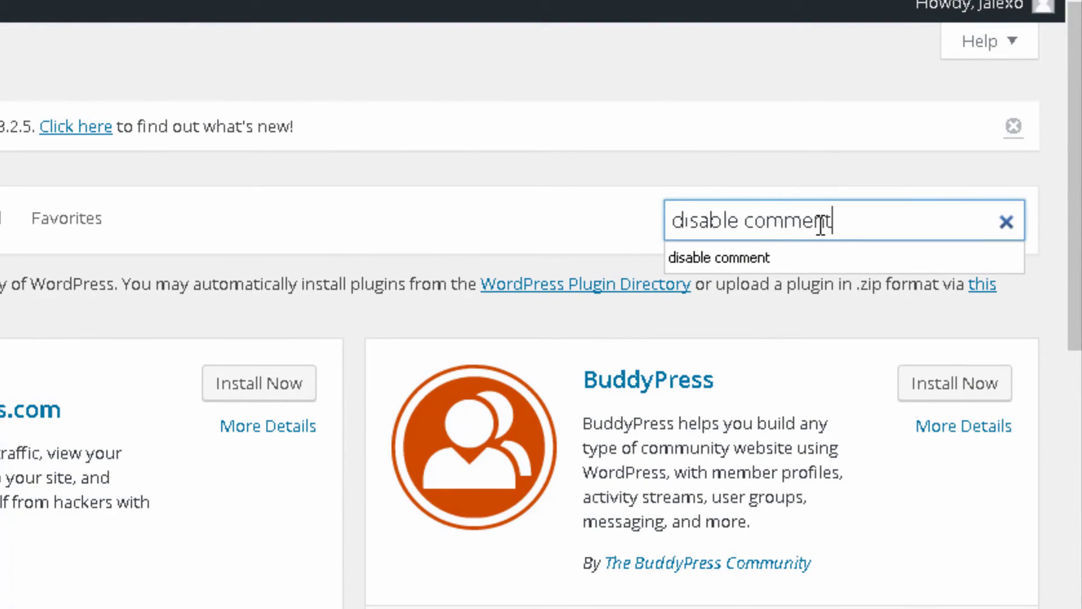
pyautogui.write('t')
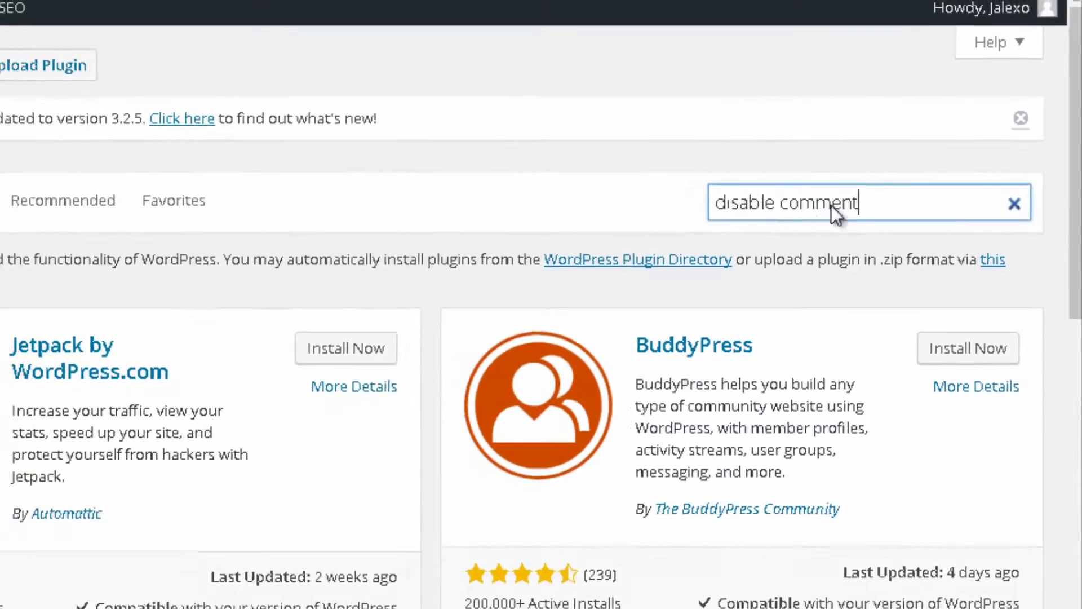
pyautogui.press('Return')
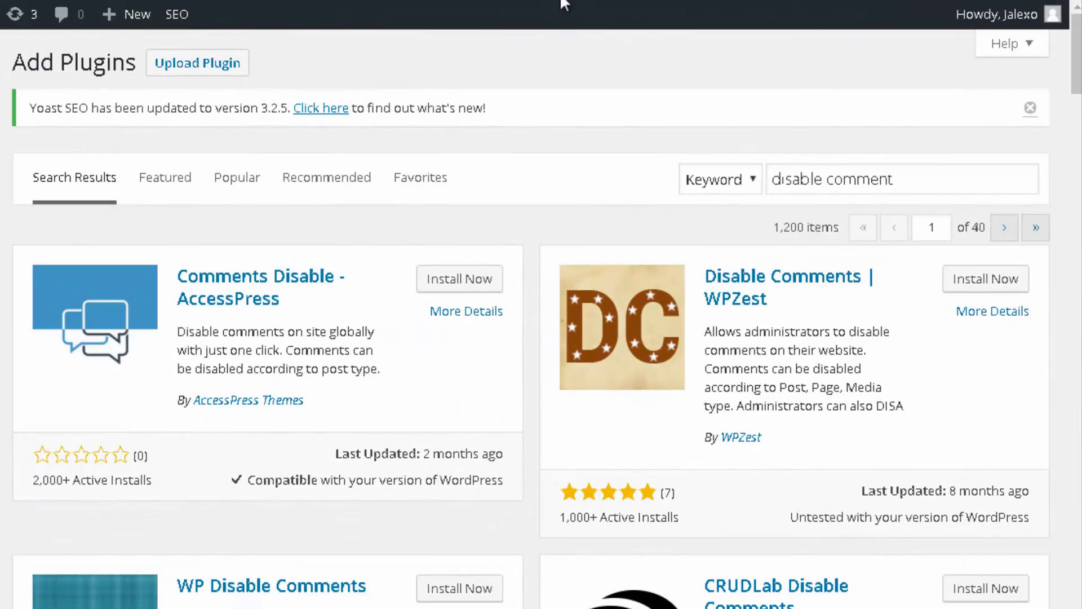
pyautogui.scroll(-5, 338, 186)
pyautogui.scroll(-3, 90, 177)
pyautogui.scroll(-3, 91, 169)
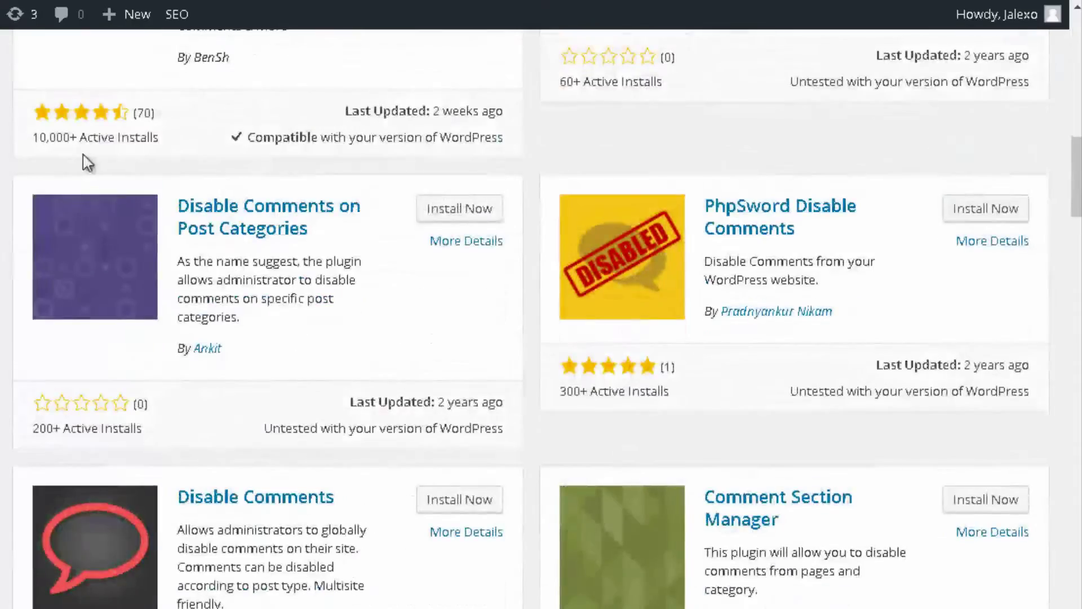
pyautogui.scroll(-3, 90, 161)
pyautogui.scroll(2, 255, 186)
pyautogui.scroll(4, 271, 186)
pyautogui.scroll(4, 274, 182)
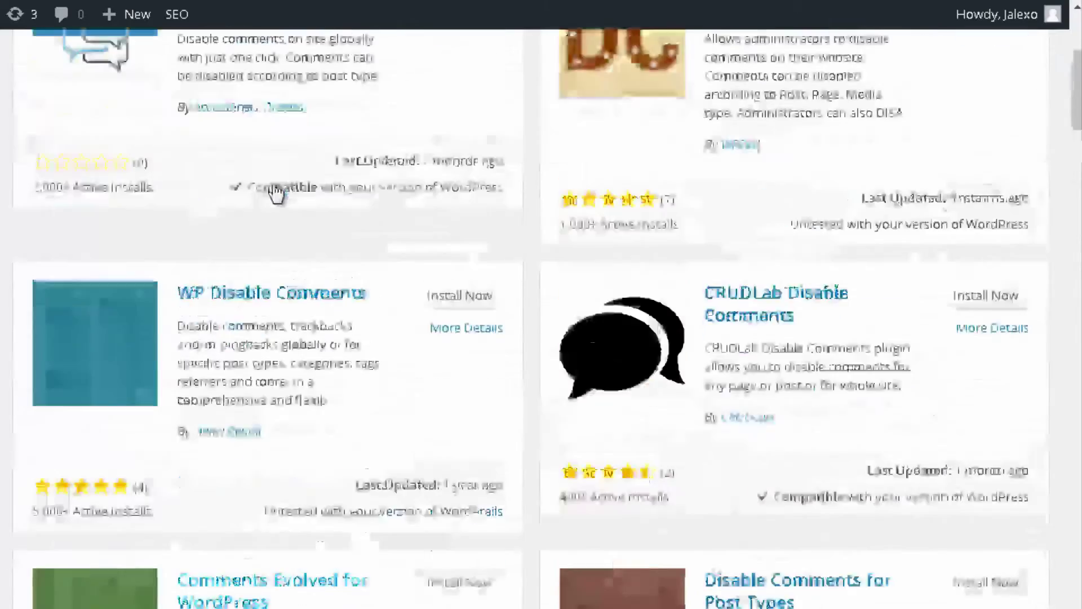
pyautogui.scroll(5, 273, 184)
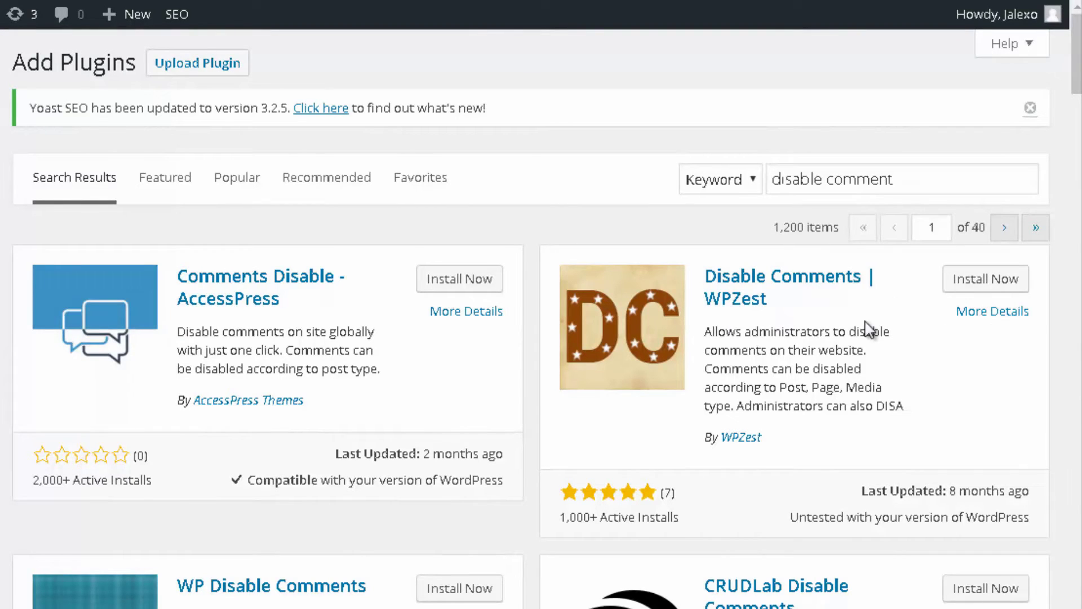
# Step: Review the Disable Comments | WPZest details, then install and activate the plugin
pyautogui.click(998, 311)
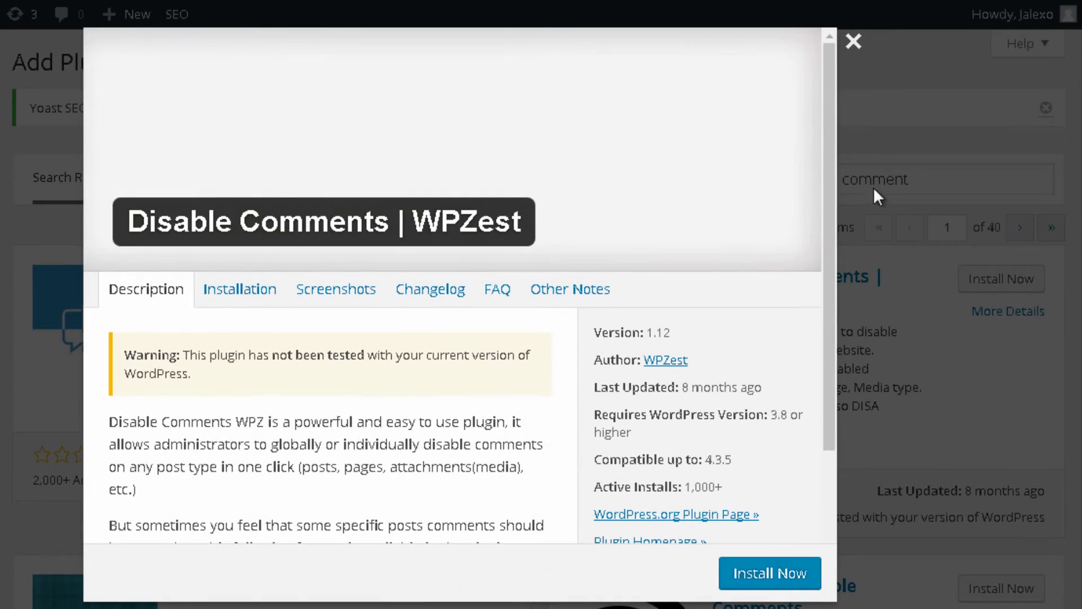
pyautogui.click(854, 41)
pyautogui.scroll(-1, 798, 327)
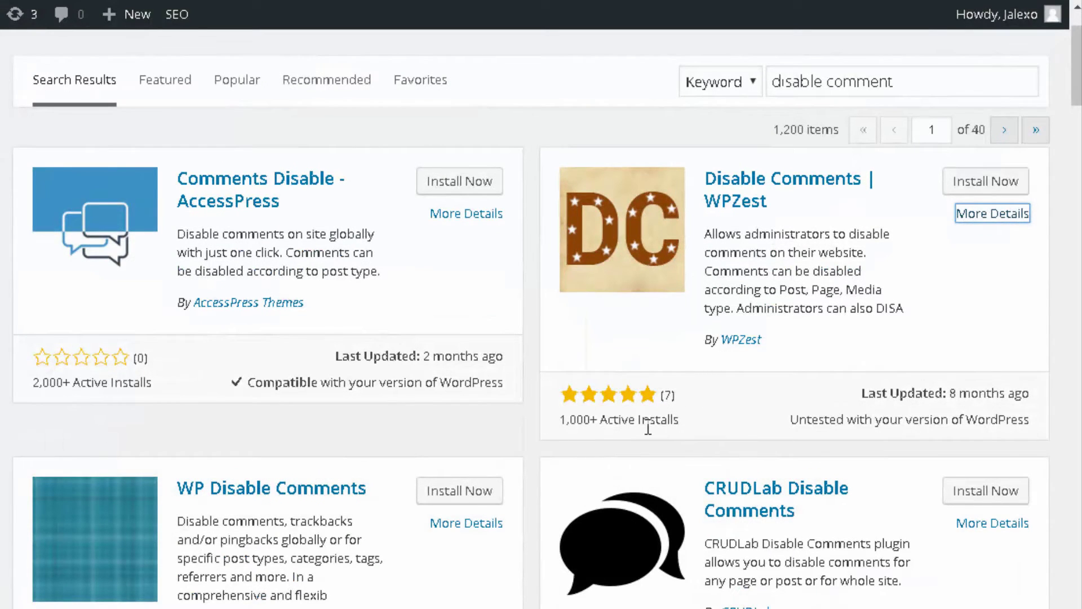
pyautogui.scroll(1, 772, 369)
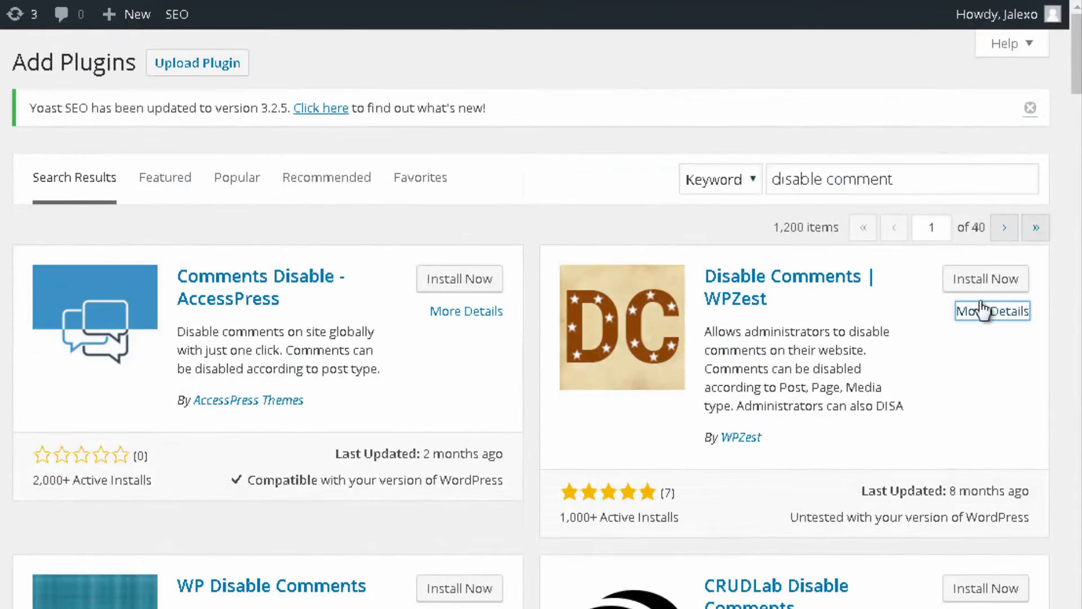
pyautogui.click(990, 286)
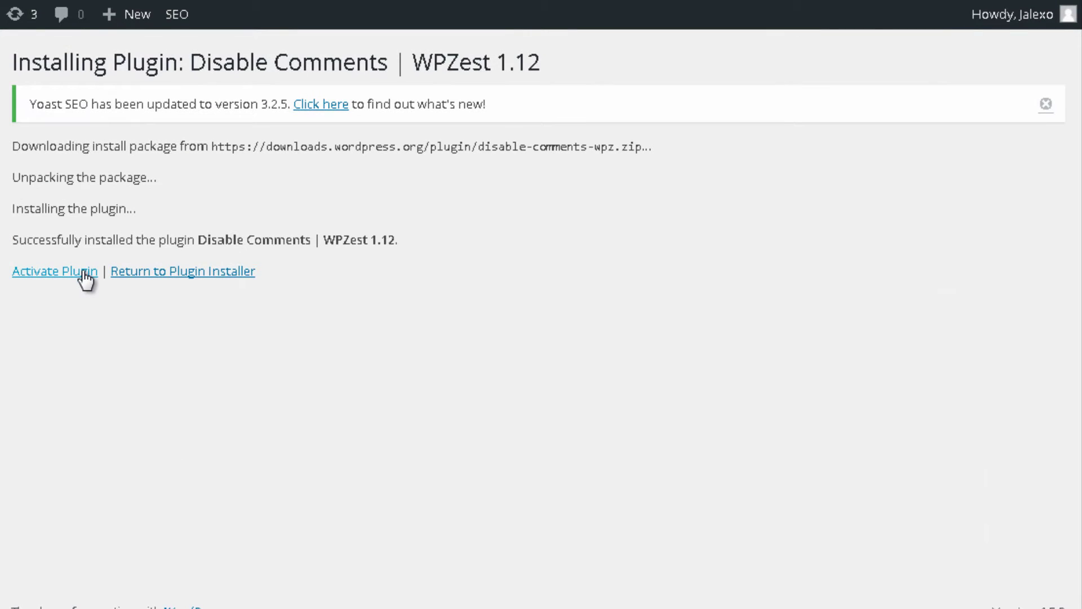
pyautogui.click(86, 277)
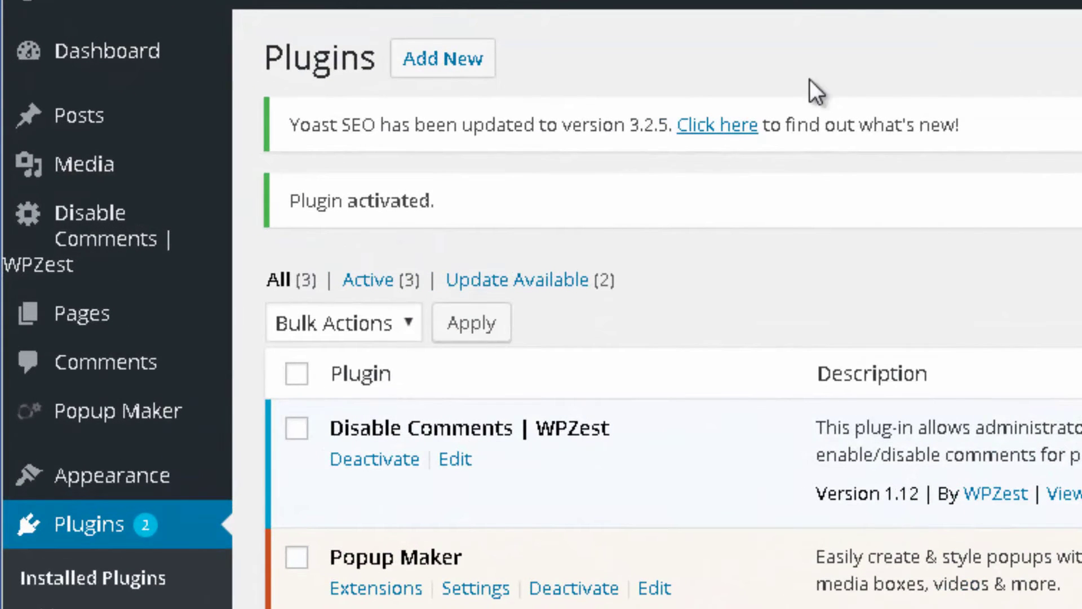
# Step: Save the Disable Comments | WPZest settings with Everywhere checked
pyautogui.click(107, 241)
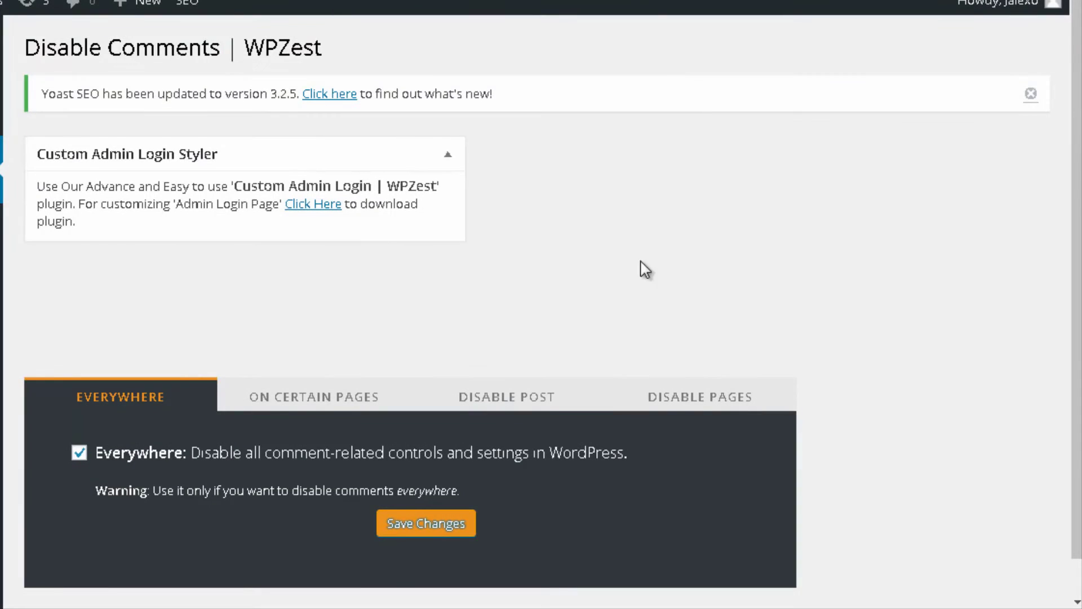
pyautogui.scroll(-1, 643, 269)
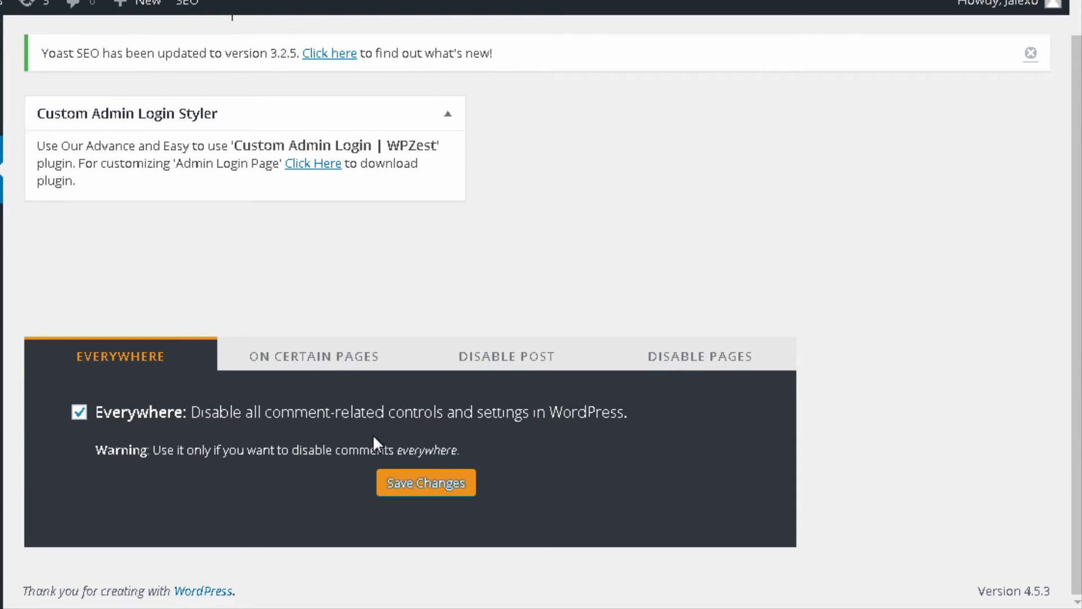
pyautogui.click(433, 484)
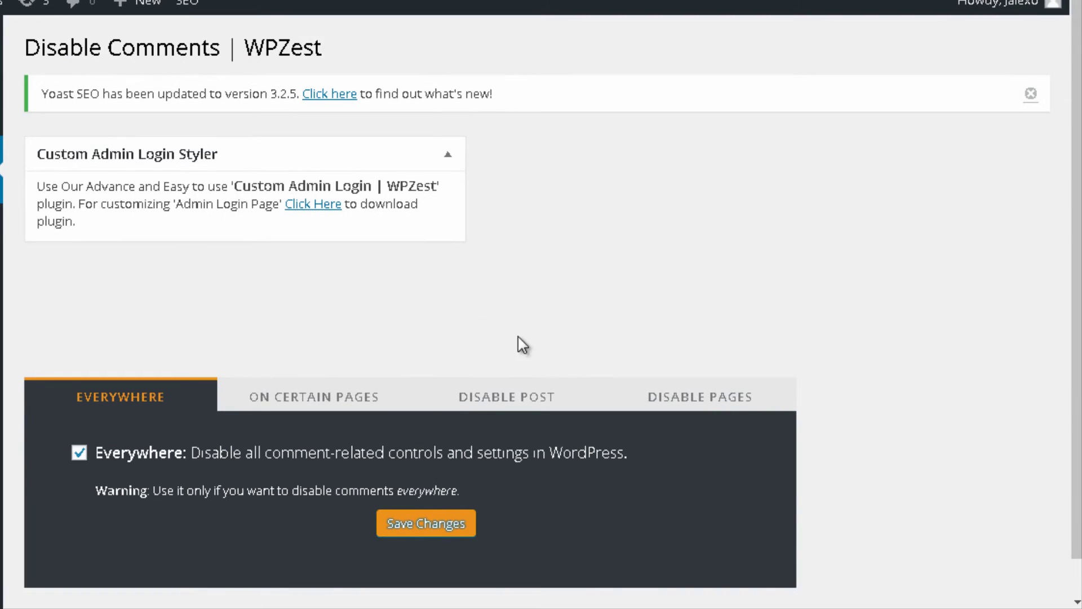
pyautogui.scroll(-1, 392, 229)
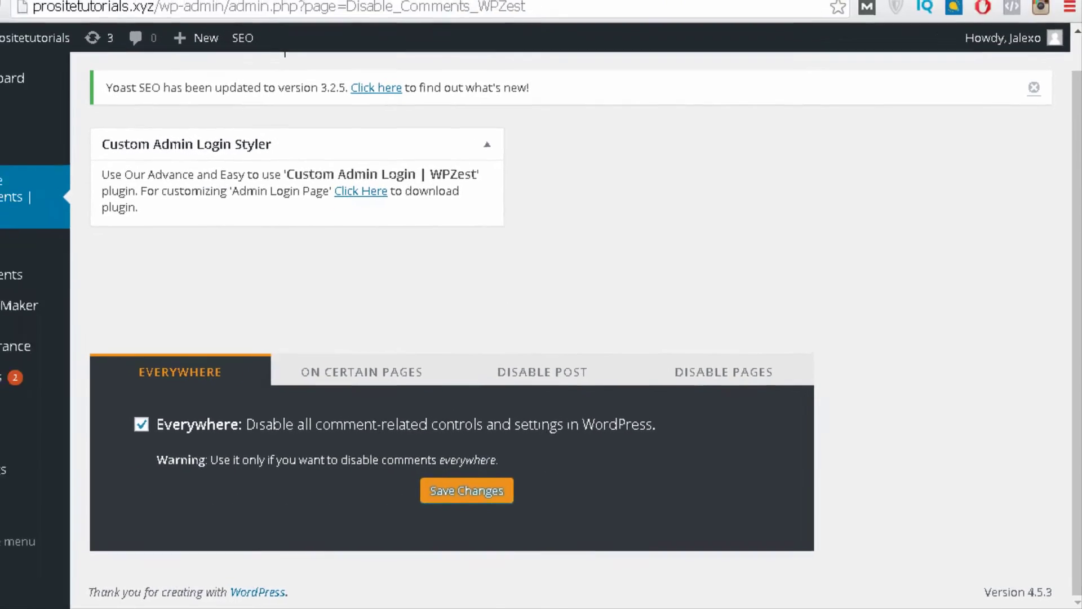
pyautogui.scroll(-2, 595, 266)
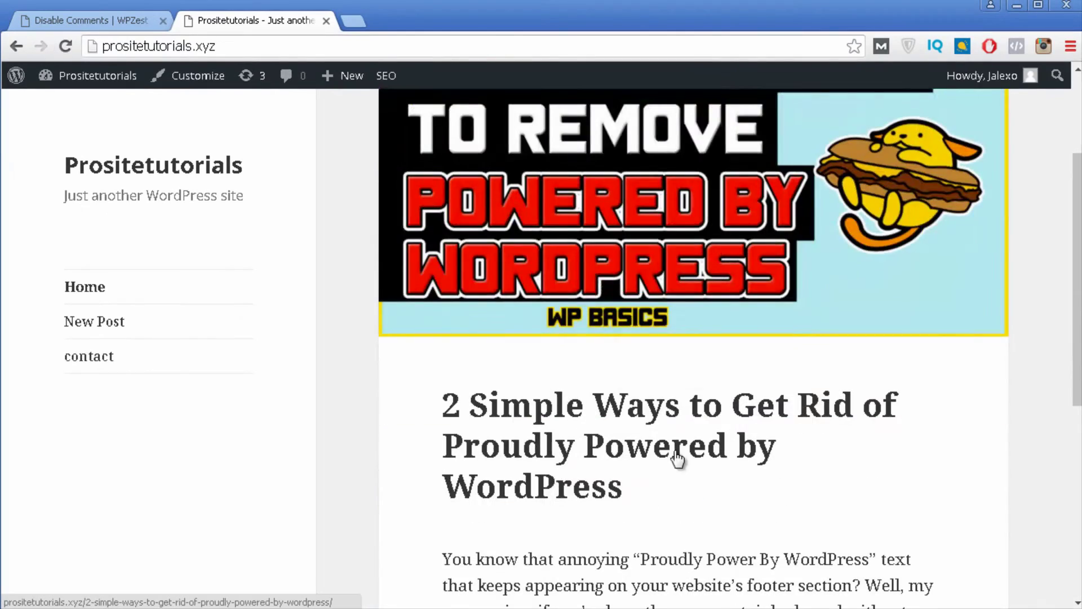
# Step: Confirm the Proudly Powered by WordPress post has no comment form, then return to the plugin settings
pyautogui.click(595, 266)
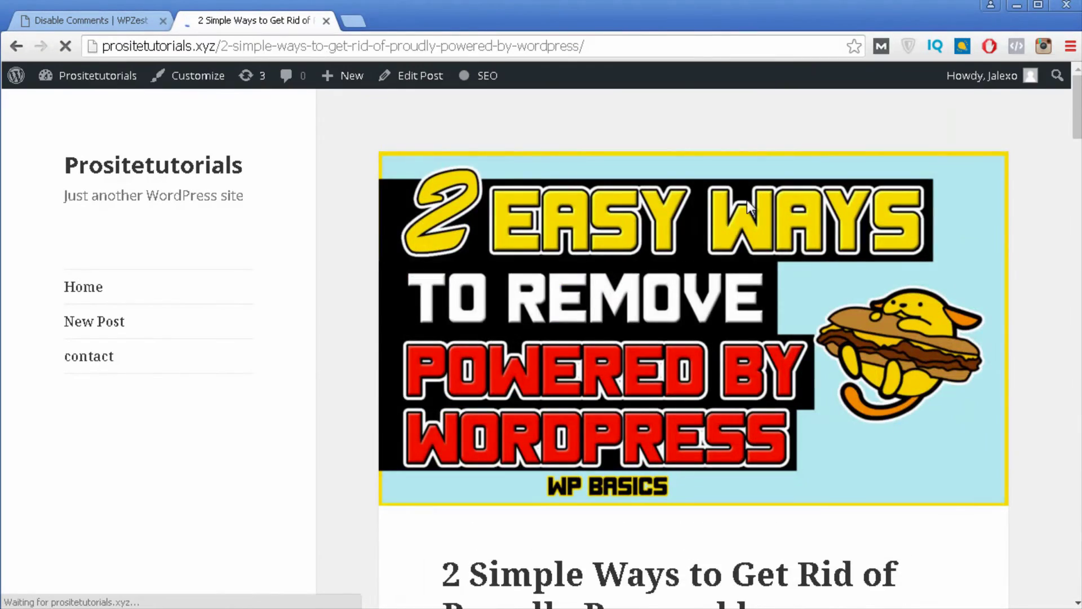
pyautogui.scroll(-5, 747, 201)
pyautogui.scroll(-8, 779, 217)
pyautogui.scroll(-8, 779, 217)
pyautogui.scroll(-6, 780, 218)
pyautogui.scroll(-6, 780, 217)
pyautogui.scroll(-4, 779, 217)
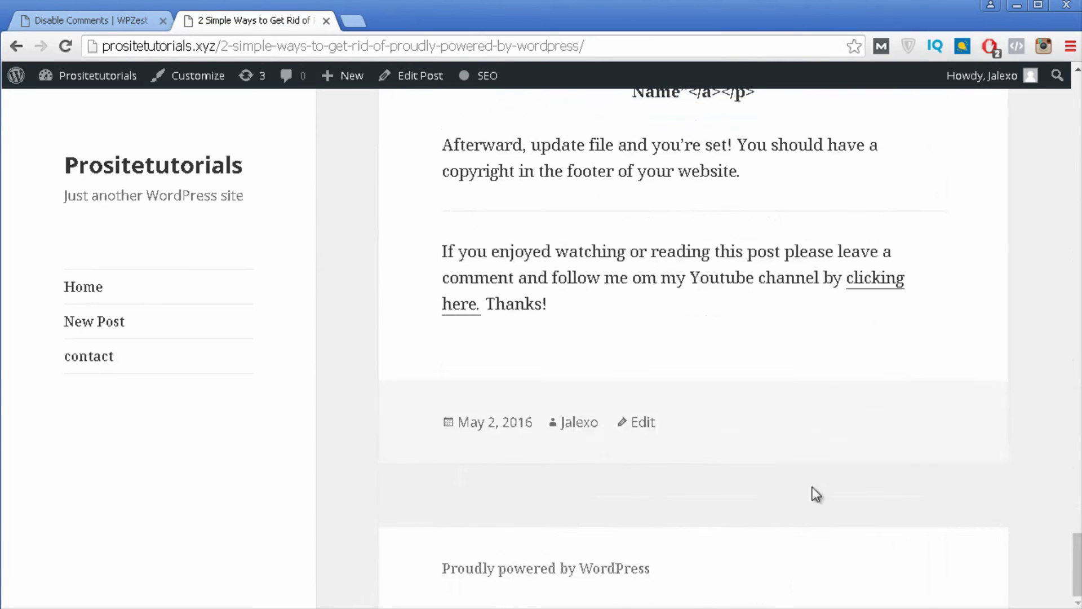
pyautogui.click(89, 20)
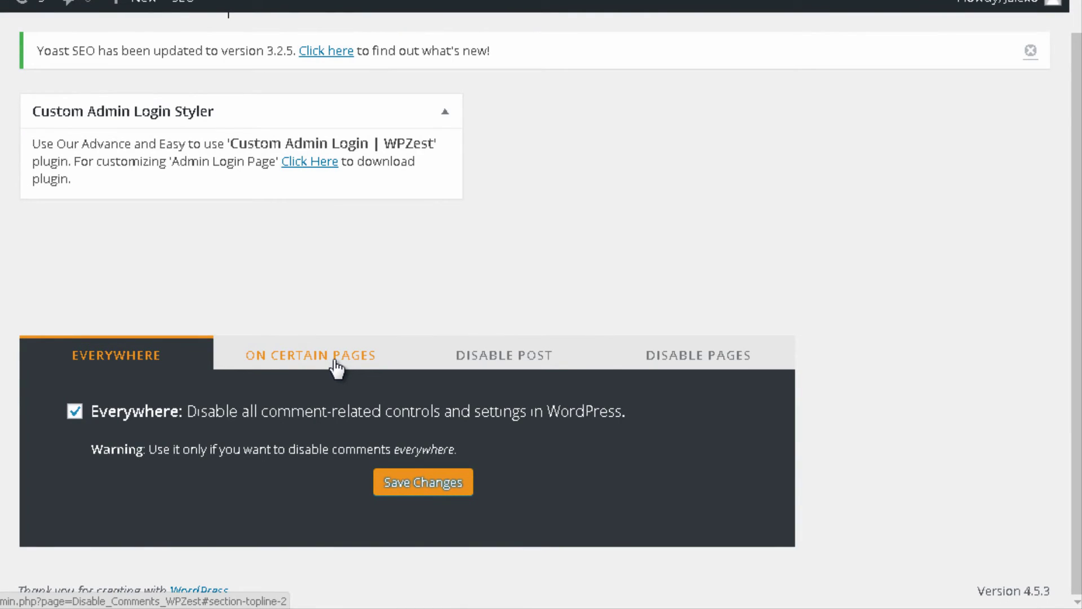
# Step: Under On Certain Pages, untick Post and Media, keep Pages, and view the Disable Post list
pyautogui.click(336, 364)
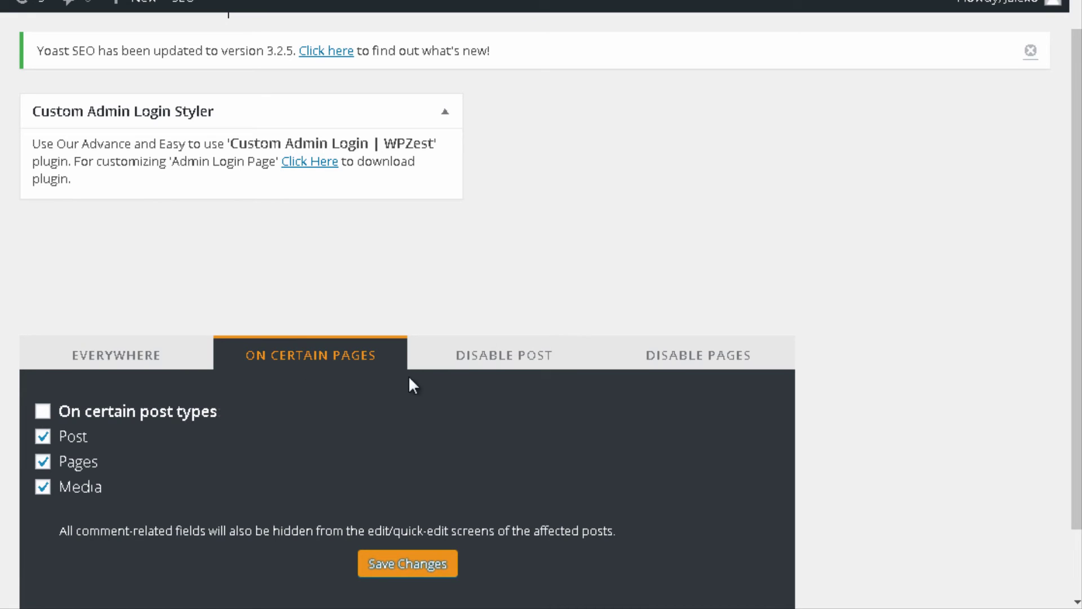
pyautogui.click(43, 463)
pyautogui.click(42, 462)
pyautogui.click(42, 436)
pyautogui.click(42, 486)
pyautogui.click(43, 461)
pyautogui.click(524, 356)
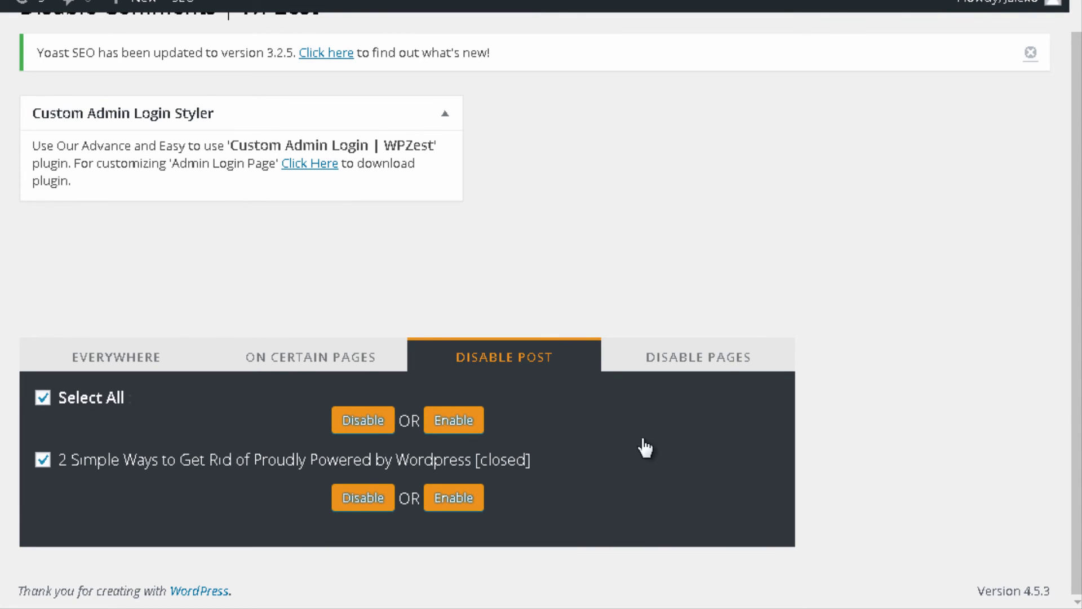
# Step: View the Disable Pages list showing Sample Page, Activity, Members, blog and Contact Us closed
pyautogui.click(706, 362)
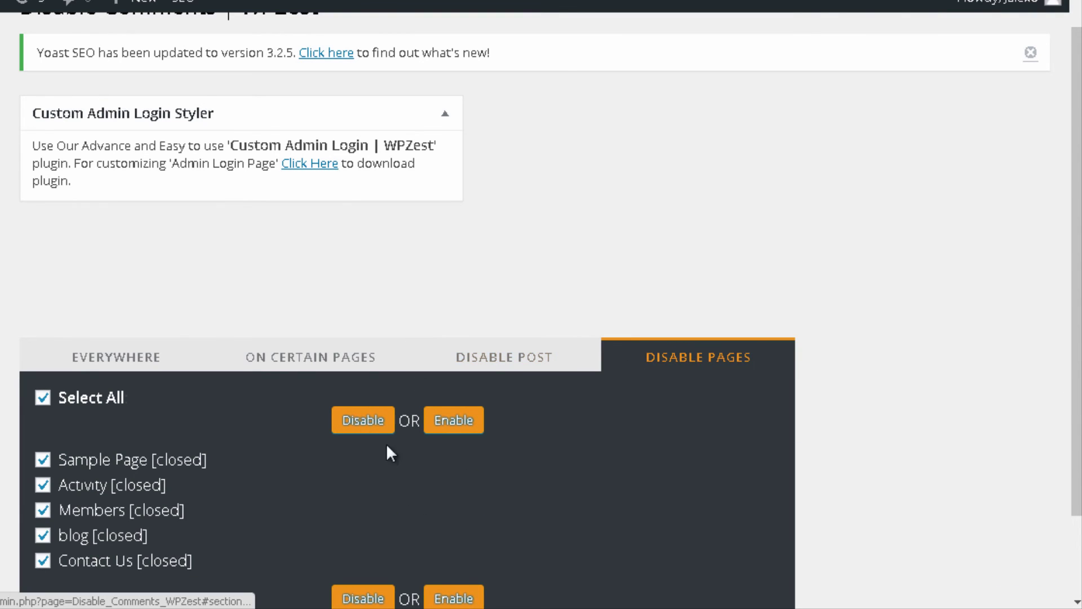